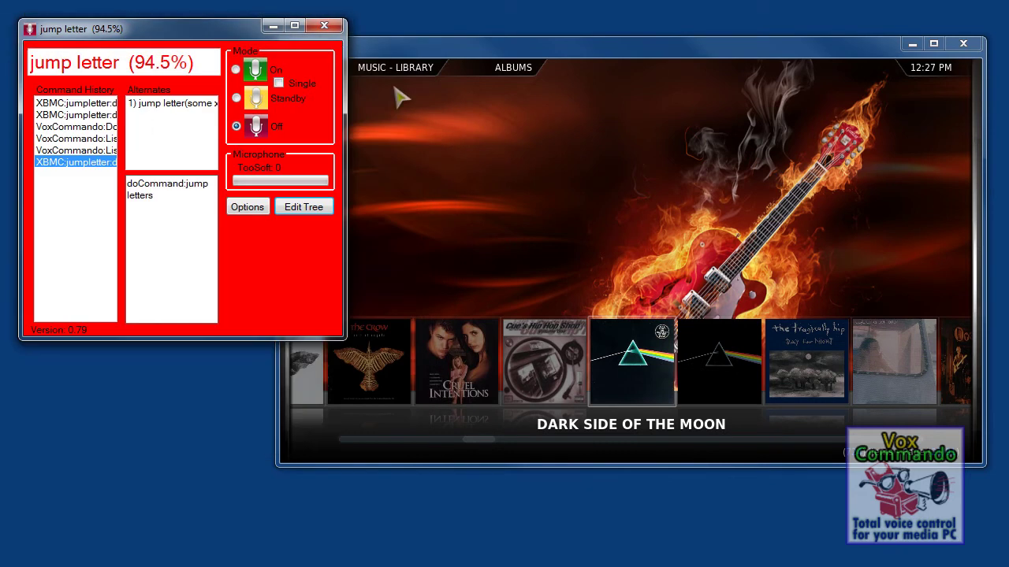
Close and relaunch VoxCommando, then bring XBMC's album library forward to say 'starts with b'
click(324, 25)
double_click(112, 118)
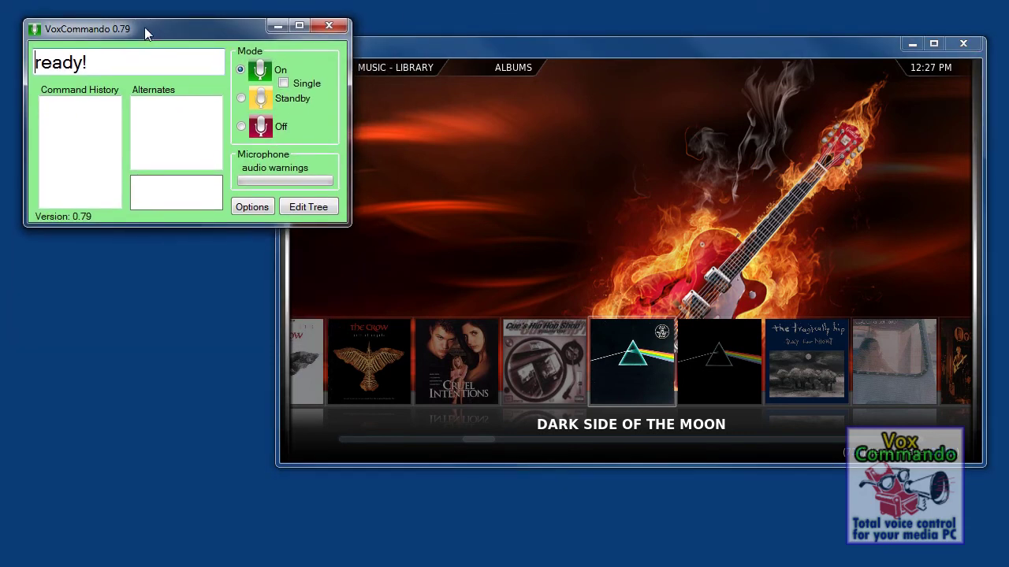
click(403, 43)
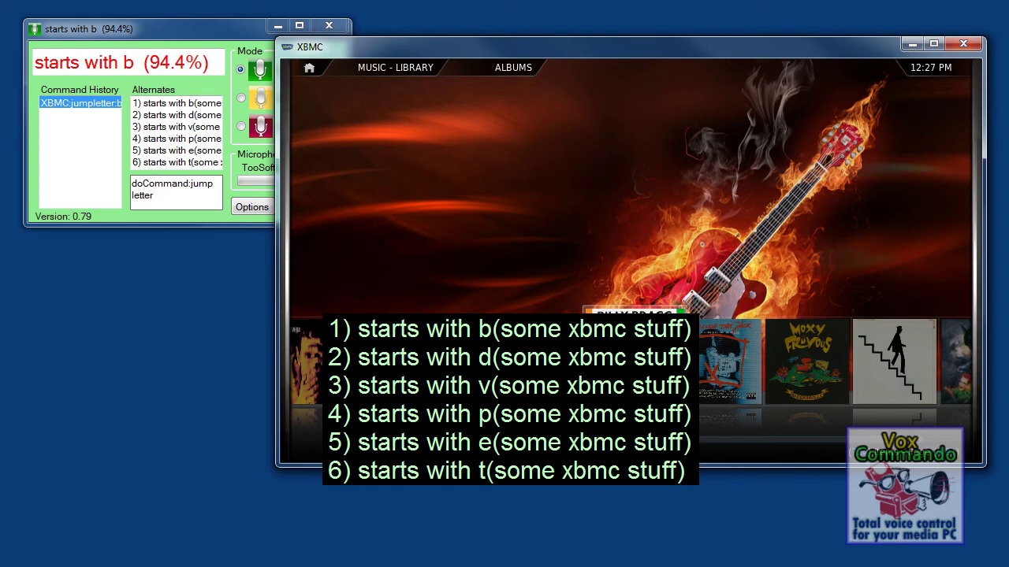
With listening Off, disable Show OSD Popup in Options and save, then turn listening back On
click(241, 127)
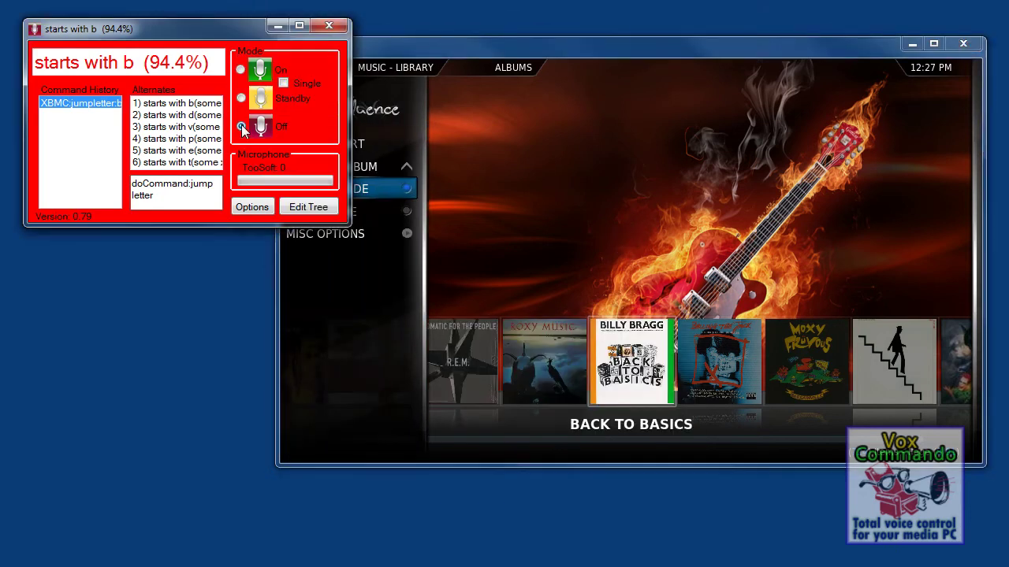
click(253, 207)
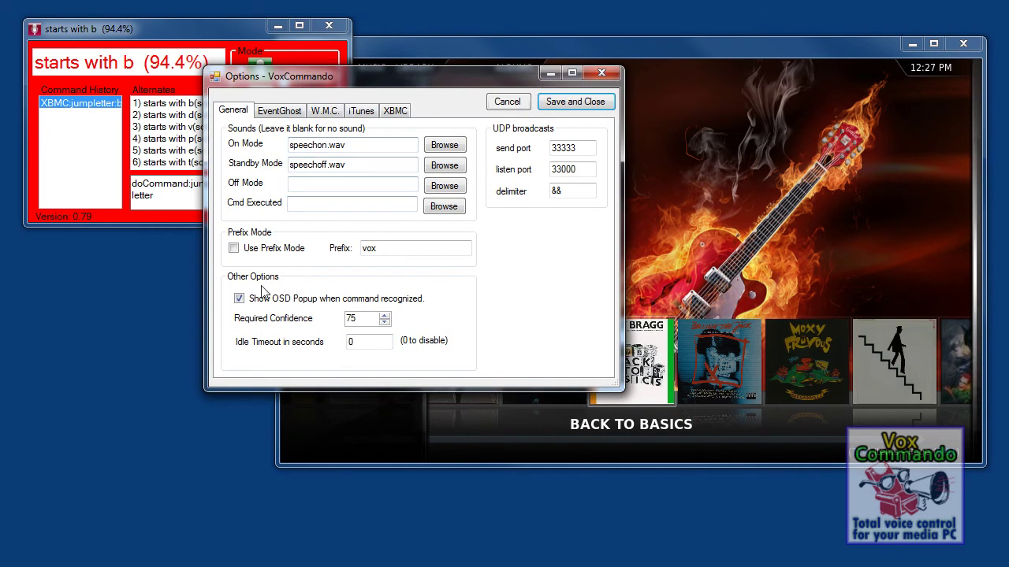
click(238, 298)
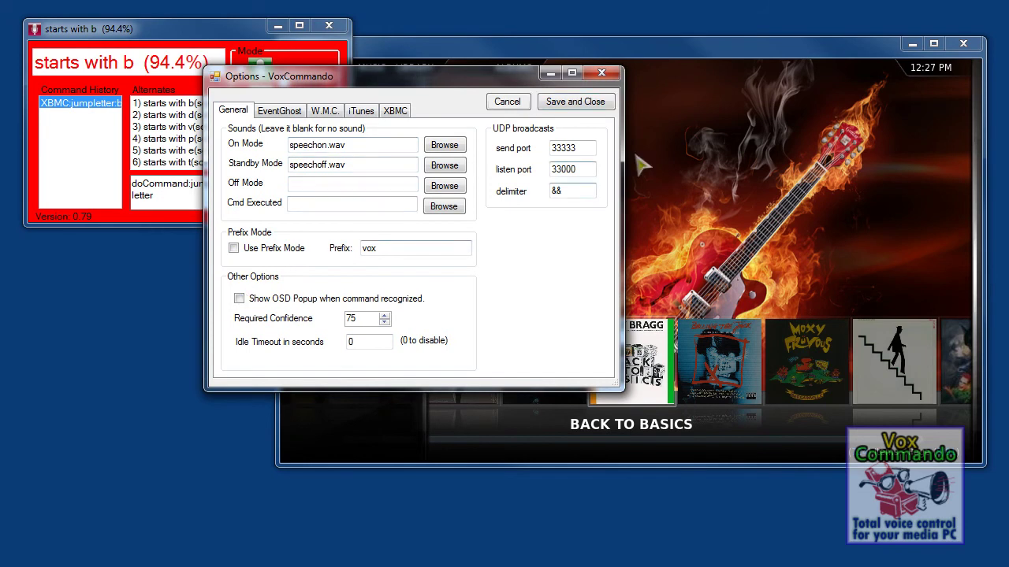
click(579, 102)
click(603, 235)
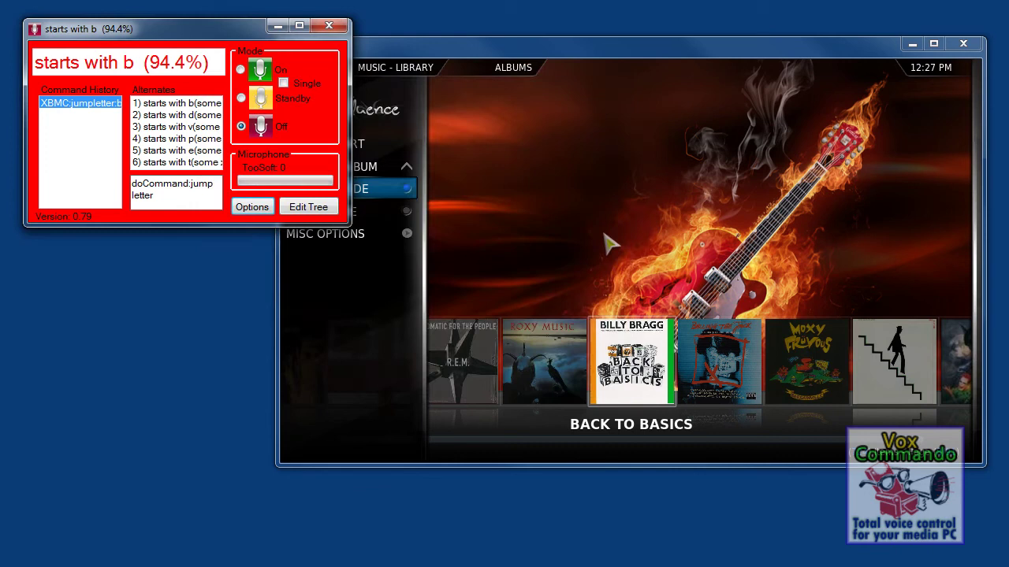
click(619, 45)
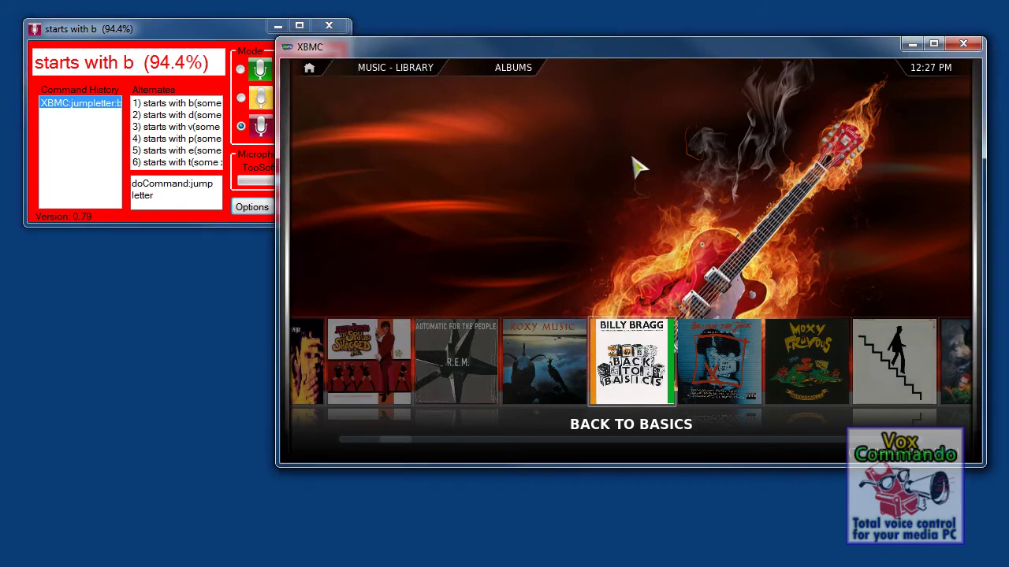
click(241, 69)
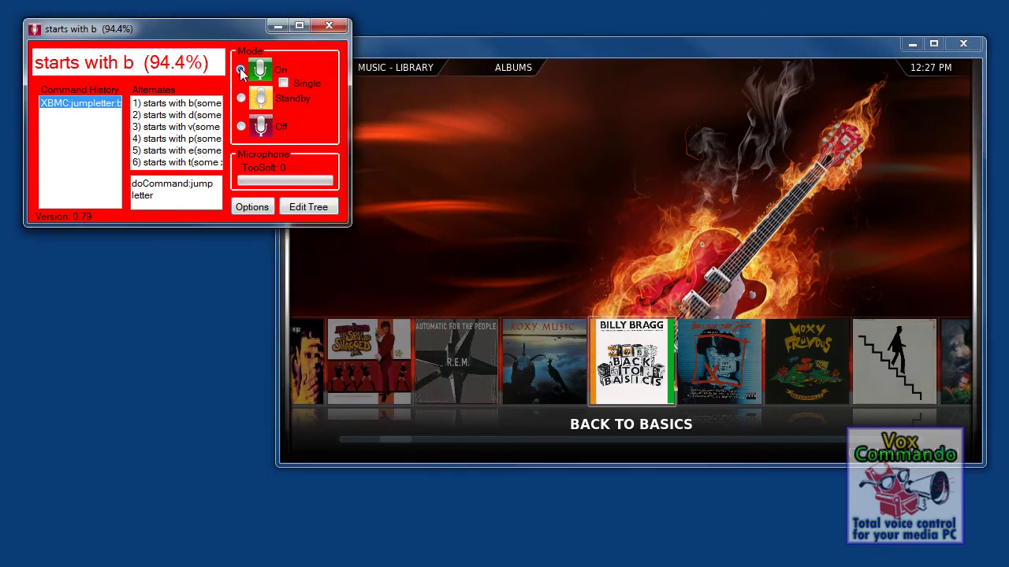
Bring XBMC's album library forward for voice letter jumps ending on Want One
click(484, 50)
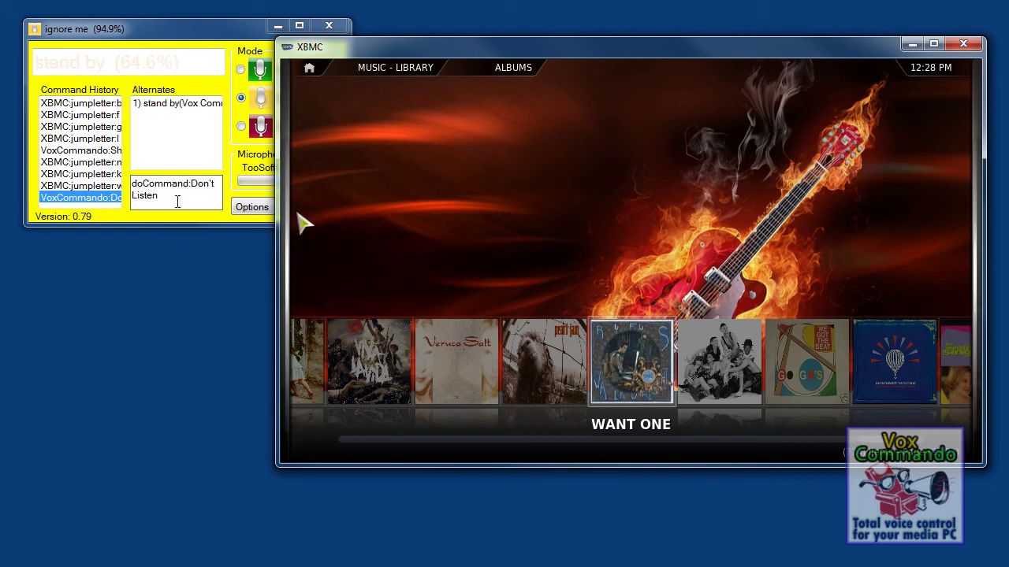
Switch listening Off and open the Tree Editor, moving it lower left
click(197, 33)
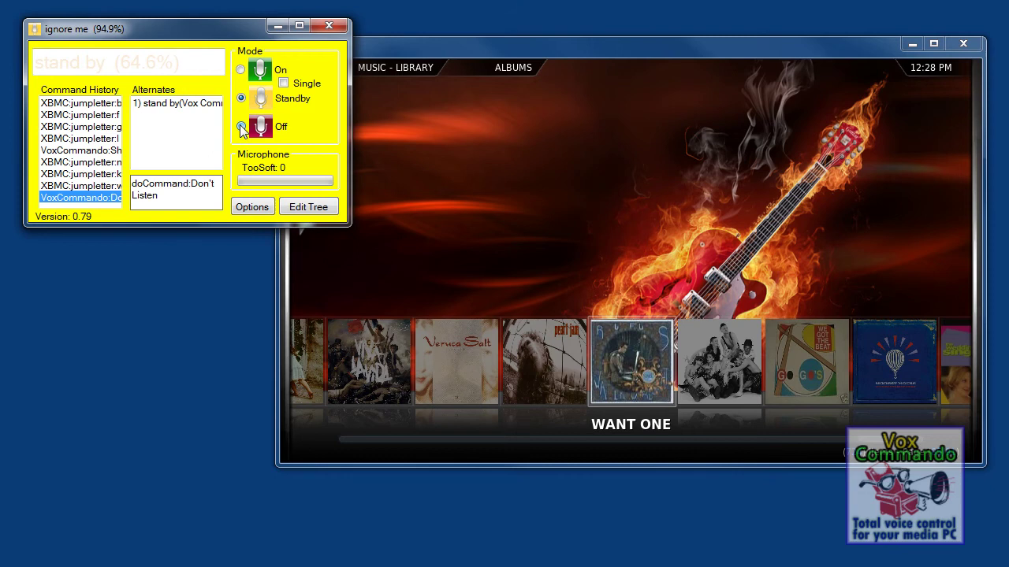
click(242, 128)
click(290, 208)
drag(199, 5, 171, 60)
Expand some xbmc stuff > jump letter, inspect its jumpletter:{1} action, and select the a–z list
click(98, 132)
click(119, 150)
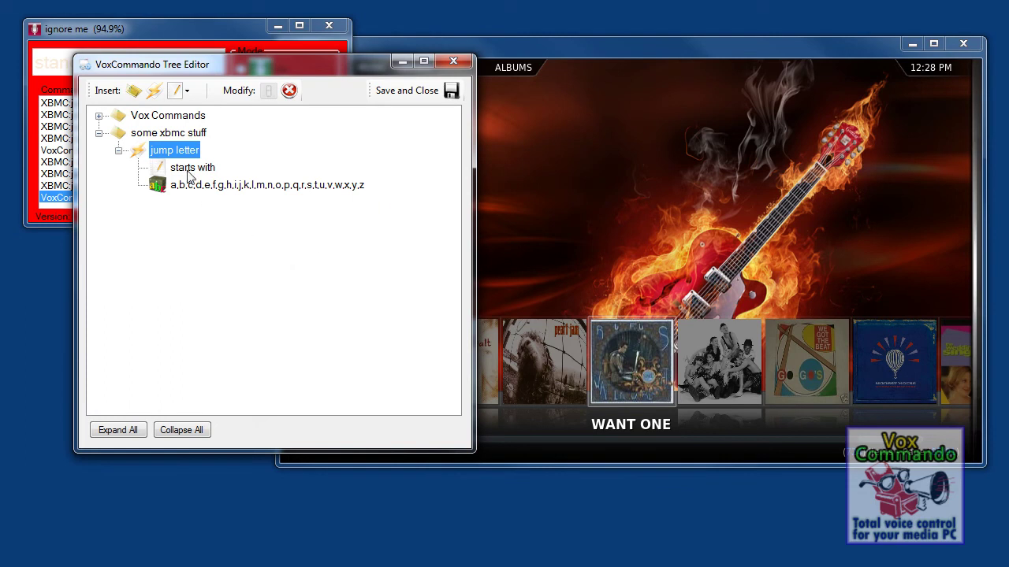
double_click(140, 153)
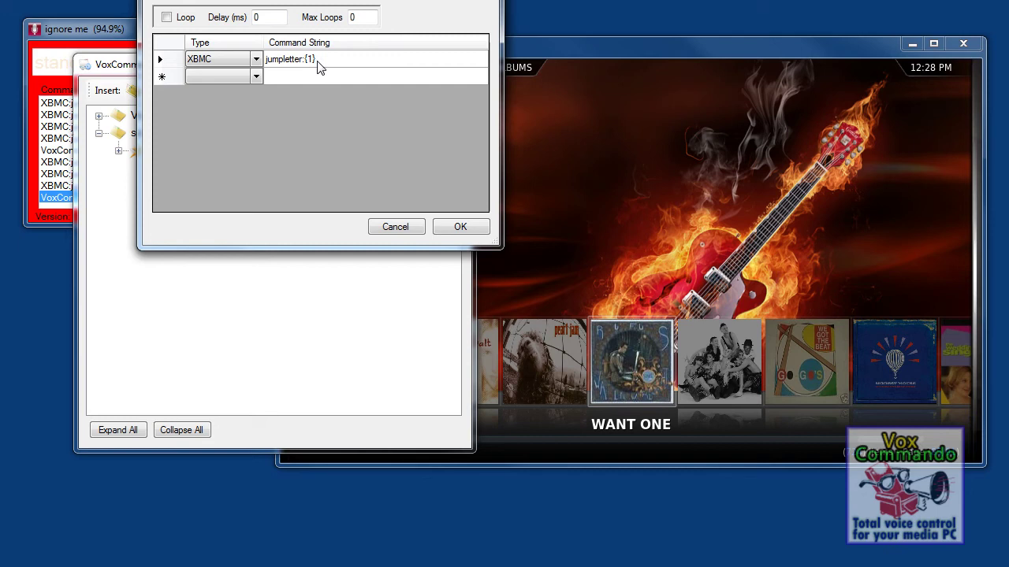
click(399, 228)
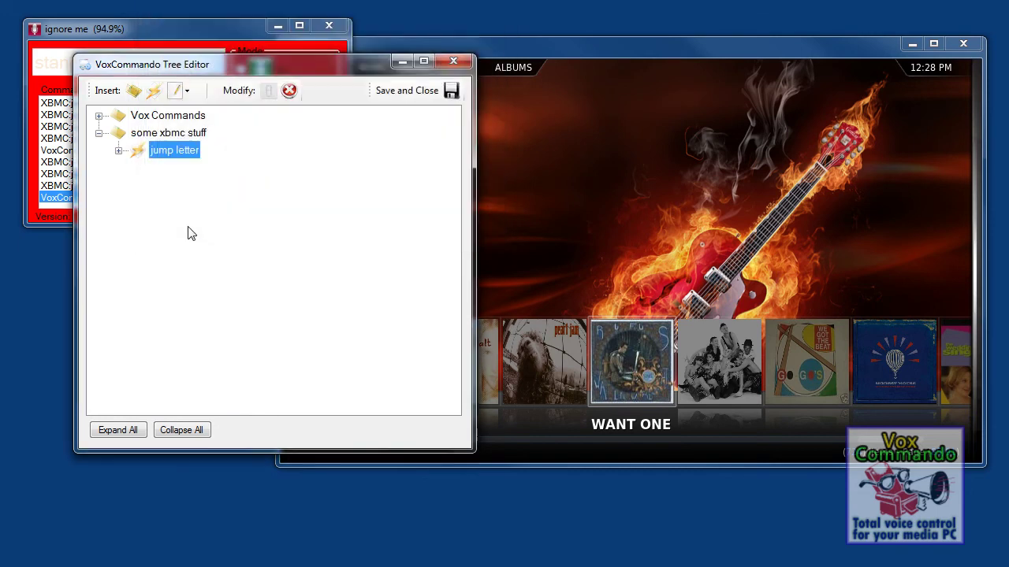
click(118, 151)
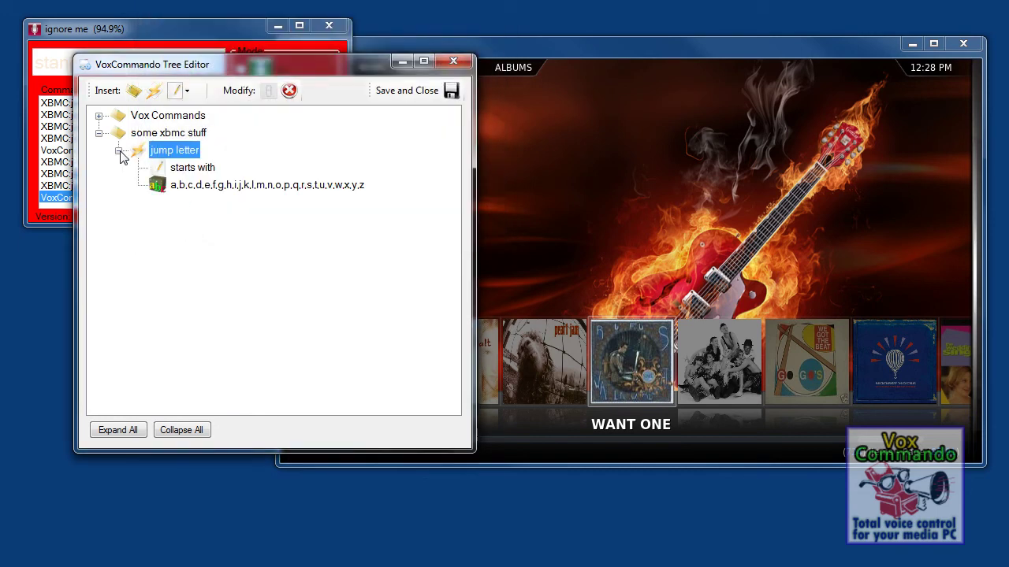
click(178, 189)
Edit the letter list to begin alpha, bravo, charlie, doomsday and save the command tree
click(178, 189)
click(176, 189)
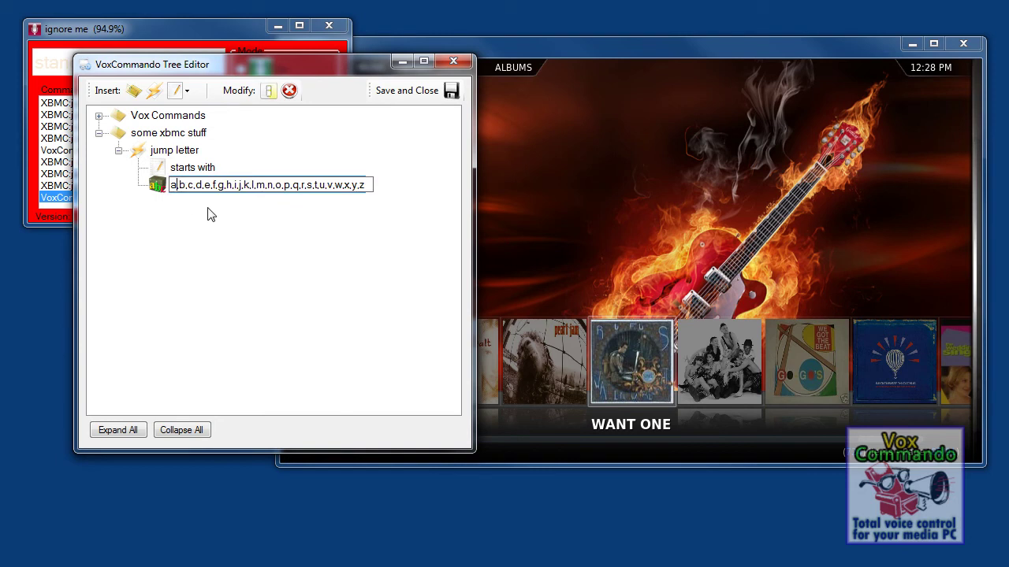
text(lpha)
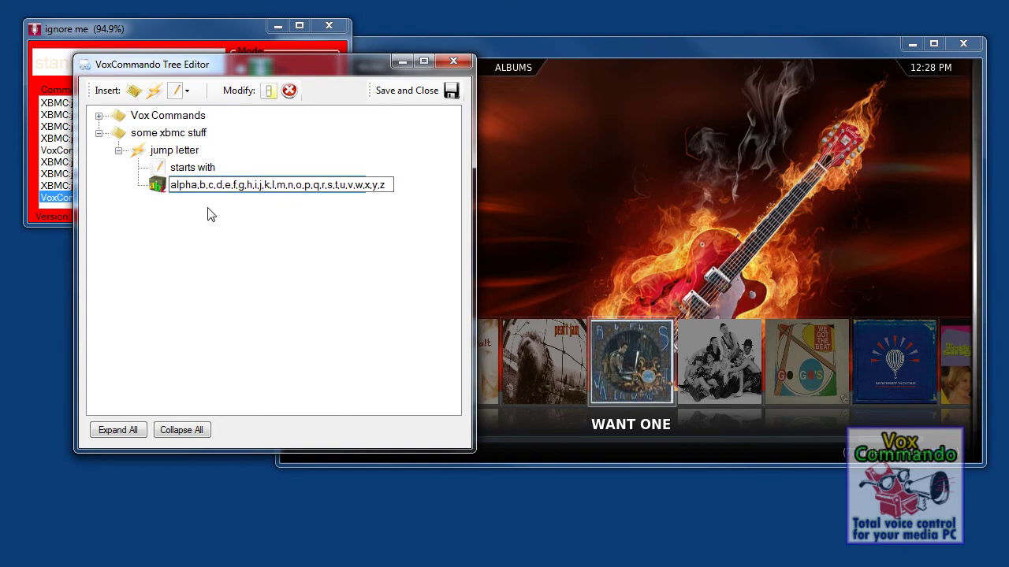
key(Right)
key(Right)
text(ravo)
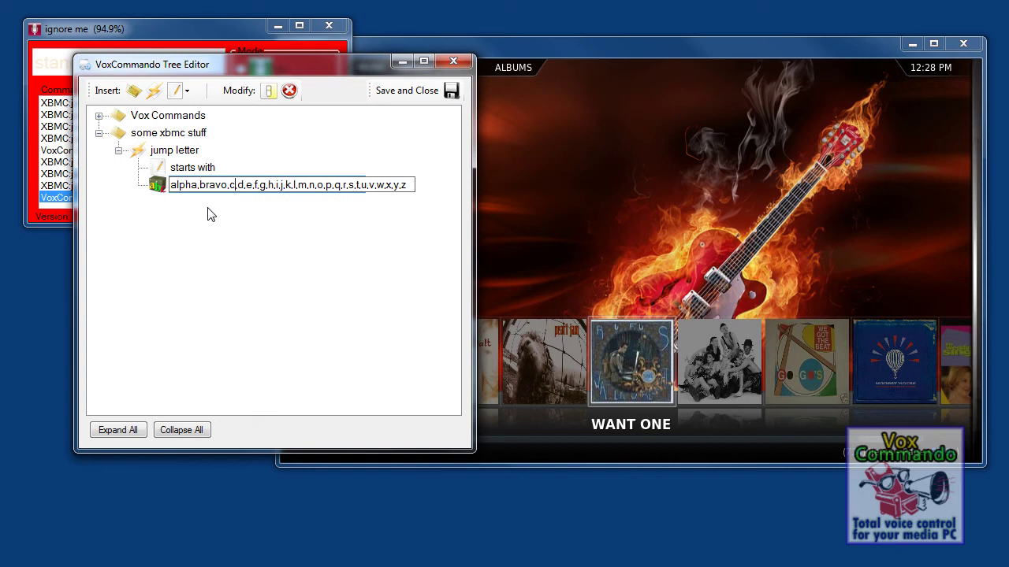
key(Right)
key(Right)
text(harlie,d)
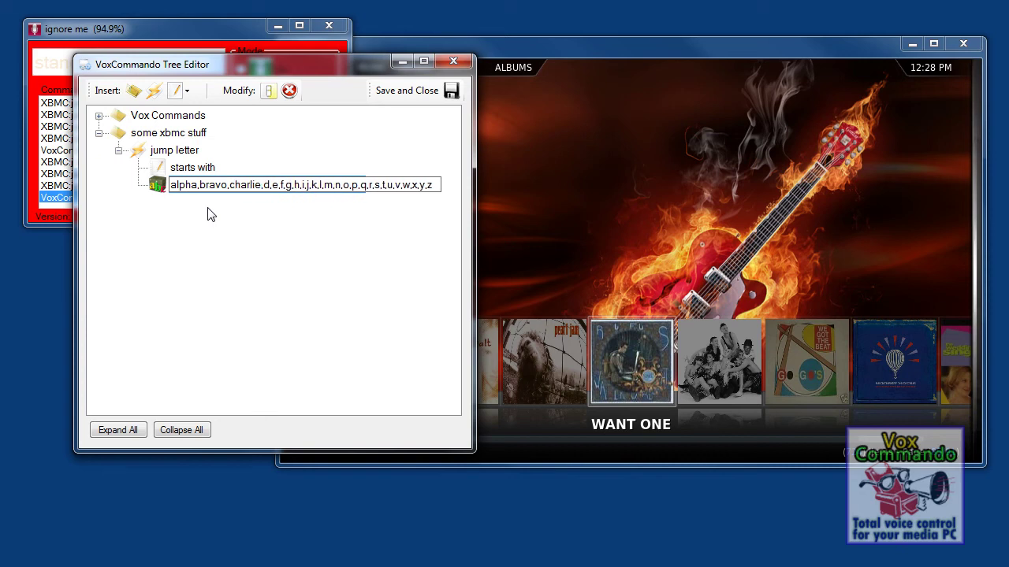
text(oomsday)
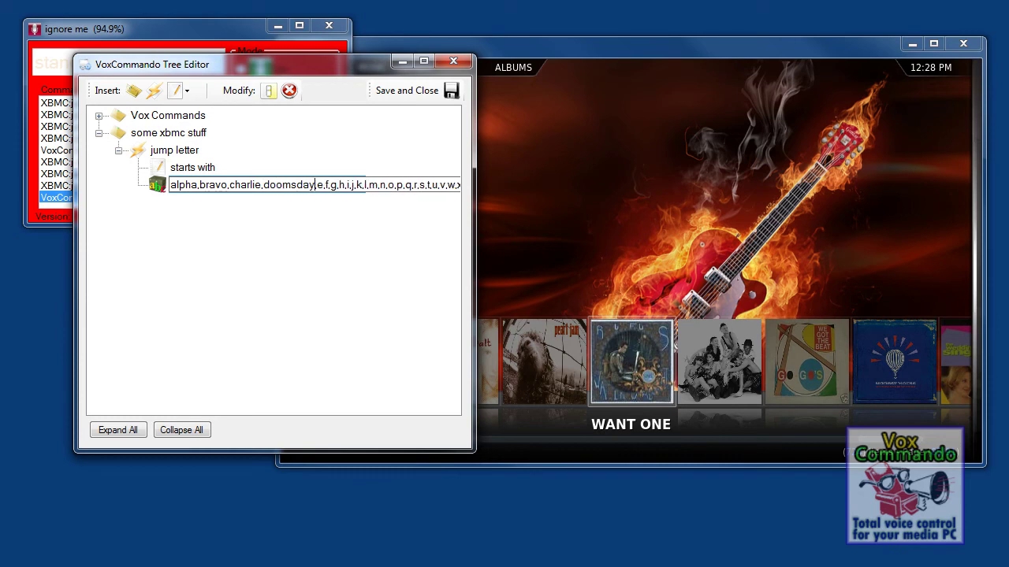
key(Return)
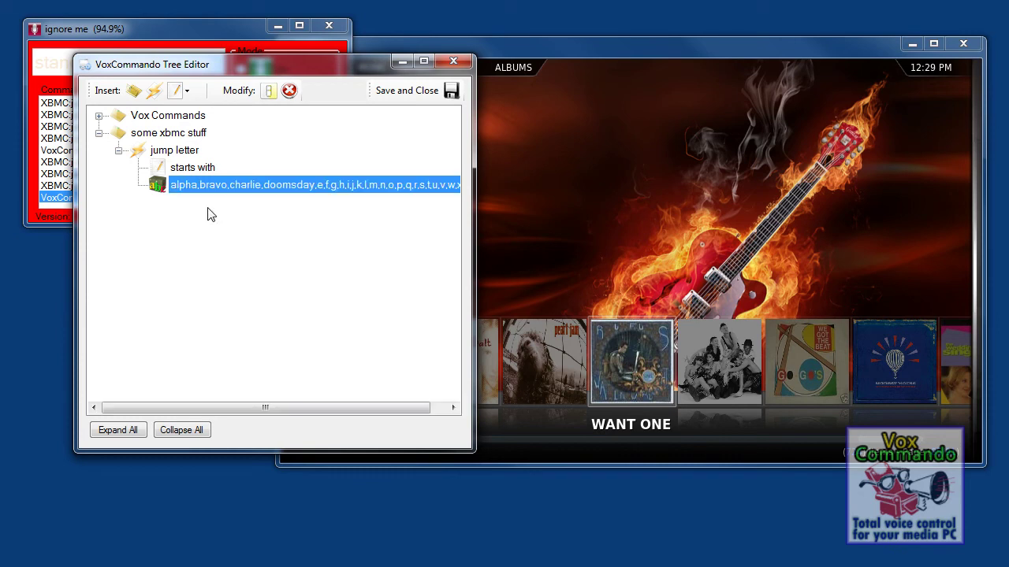
click(452, 92)
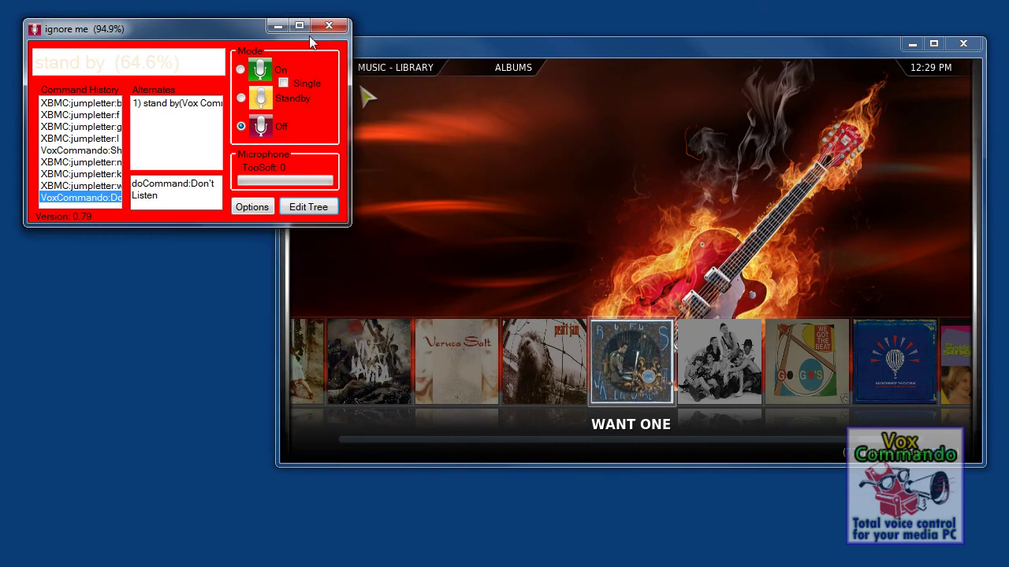
Quit VoxCommando and relaunch it from the desktop shortcut to reload the commands
click(309, 209)
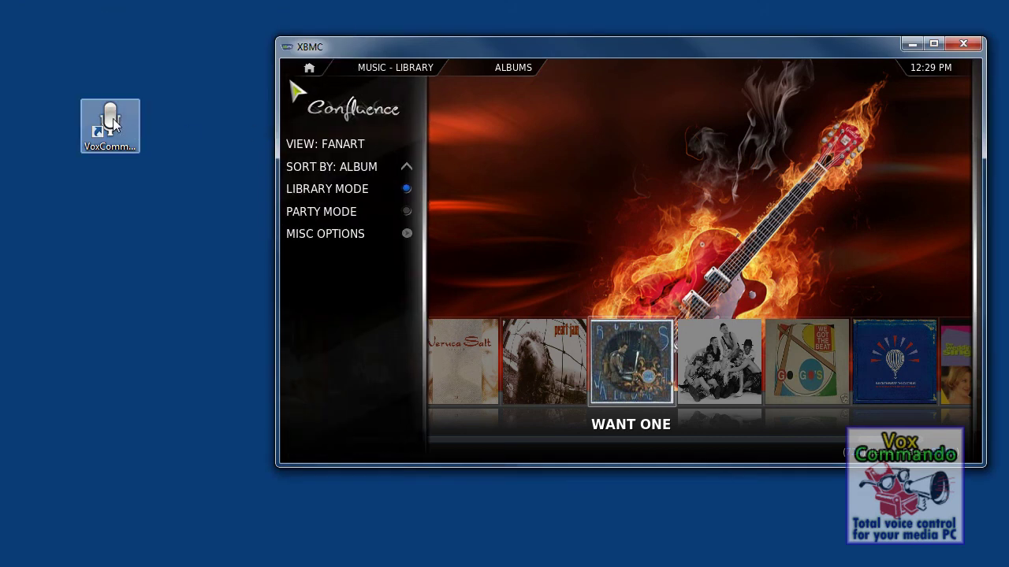
double_click(111, 125)
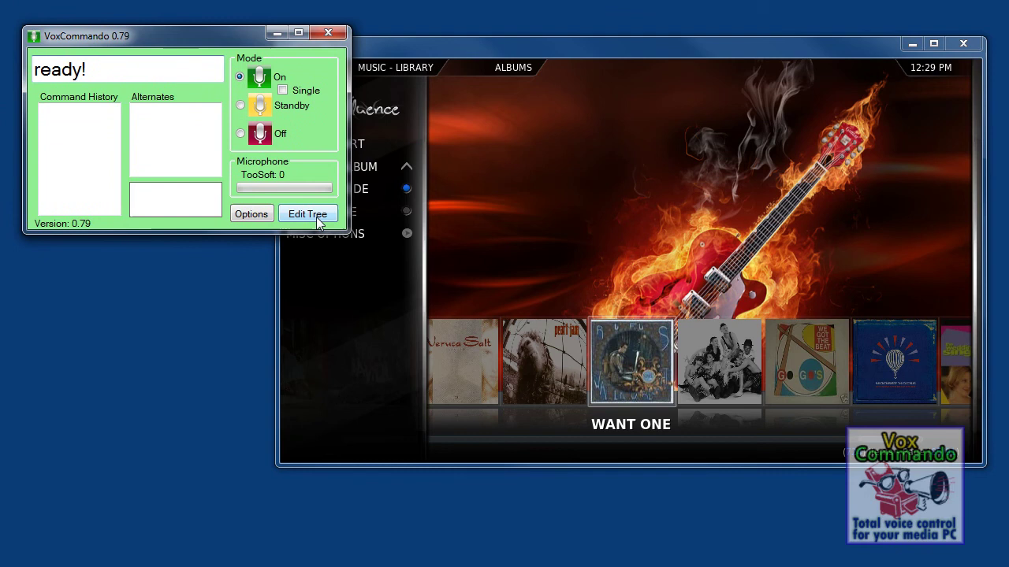
Jump XBMC's albums with phonetic 'starts with' commands to Dark Side of the Moon, then set listening Off
click(540, 42)
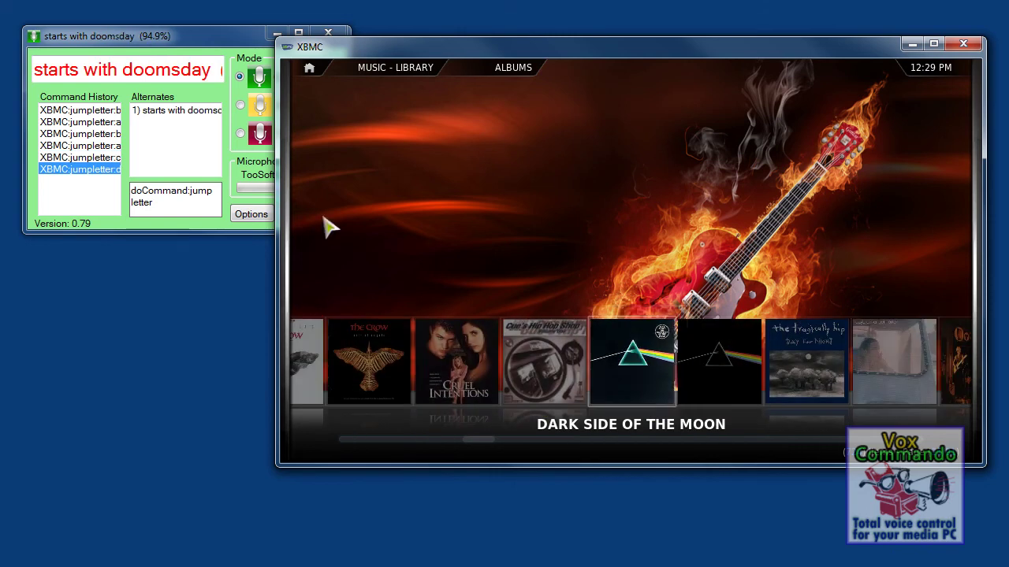
click(241, 133)
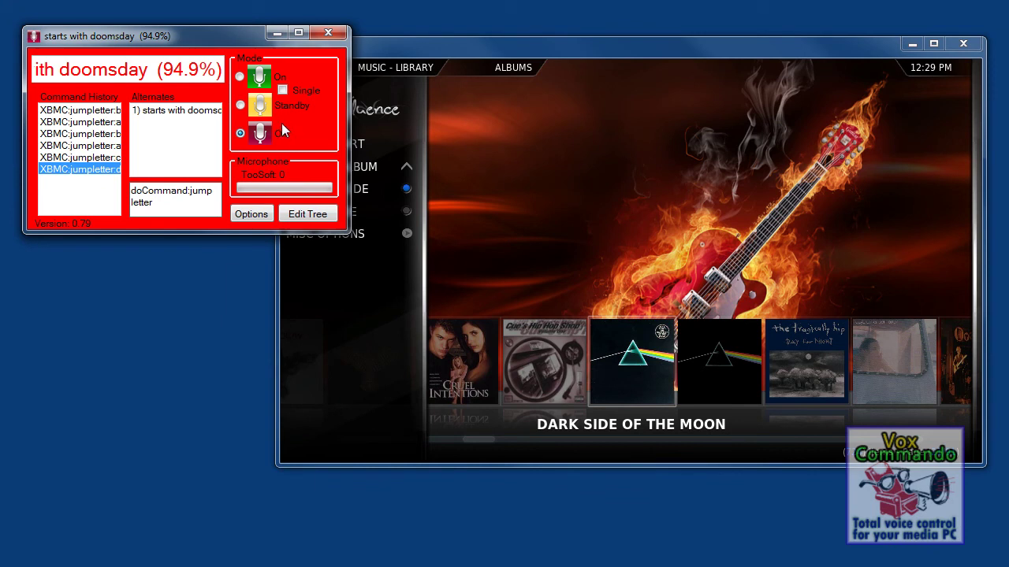
Open the Tree Editor and select jump letter's phonetic letter list payload
click(313, 211)
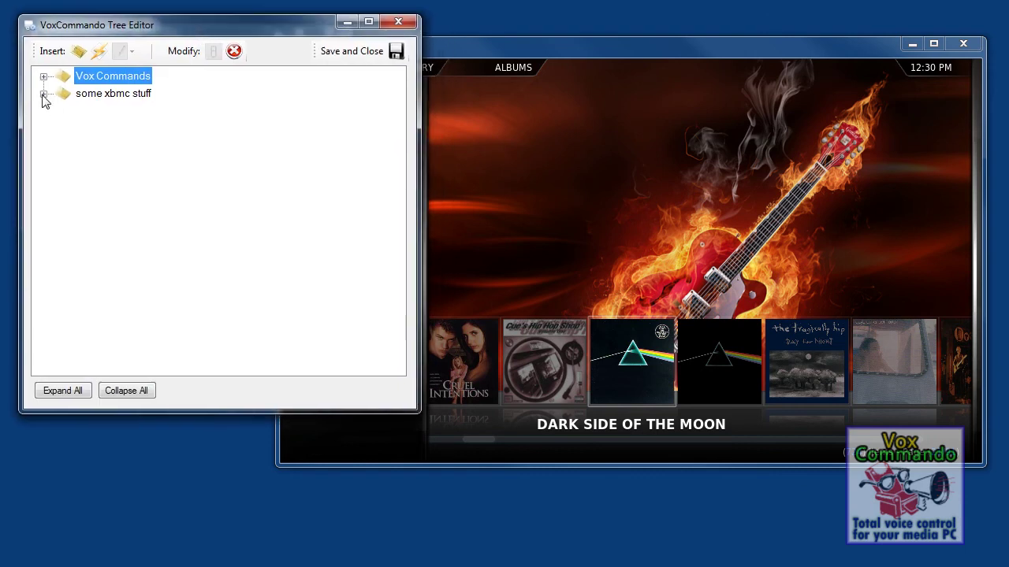
click(43, 94)
click(63, 111)
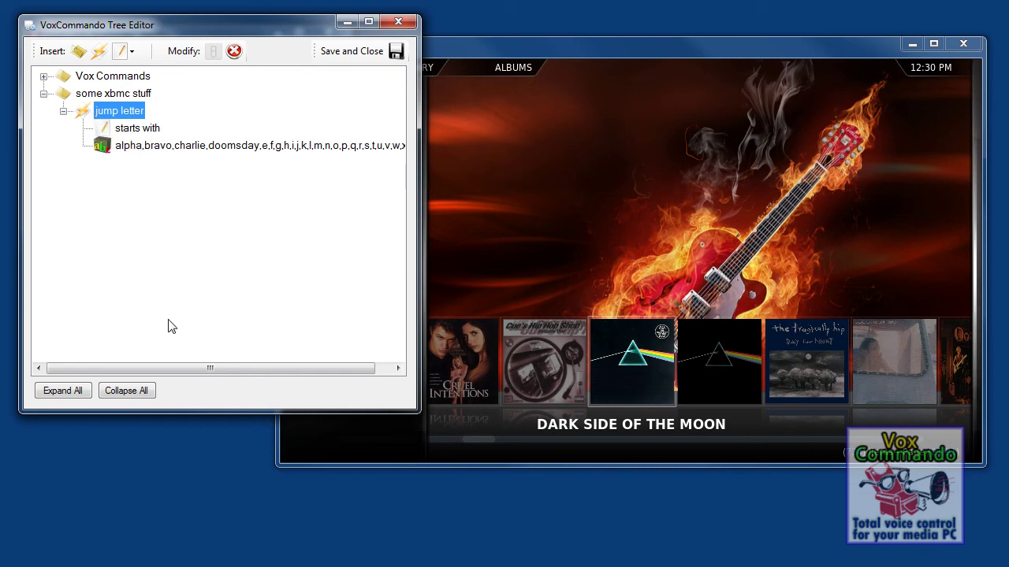
click(102, 149)
Delete the phonetic letter list and insert a Payload Dictation item in its place
click(132, 54)
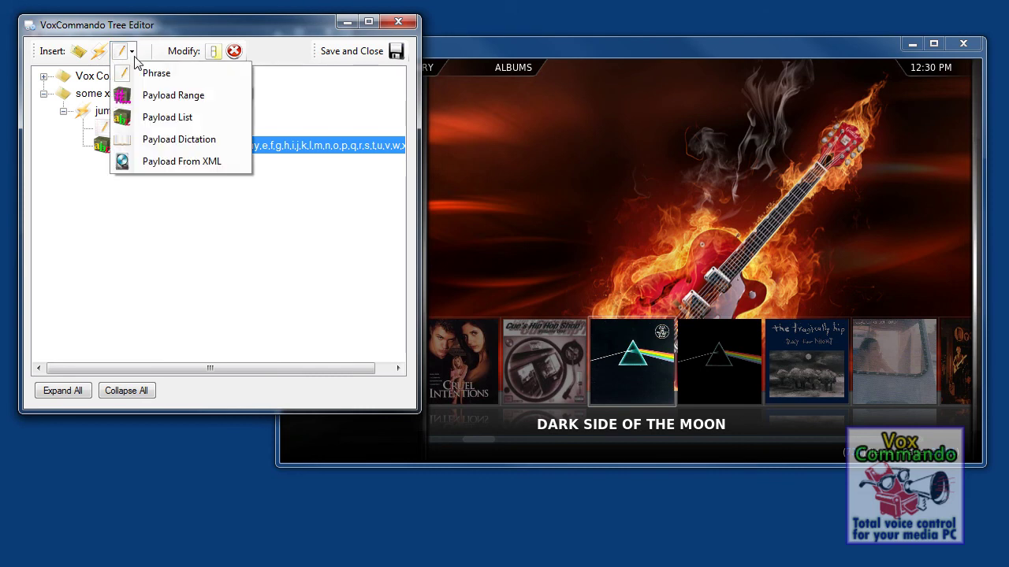
click(234, 51)
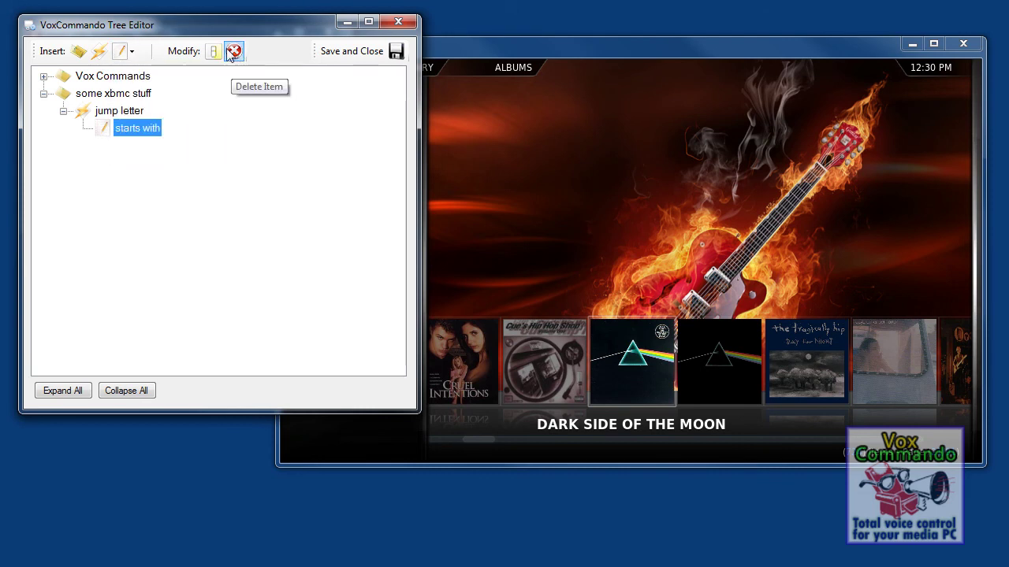
click(133, 51)
click(157, 138)
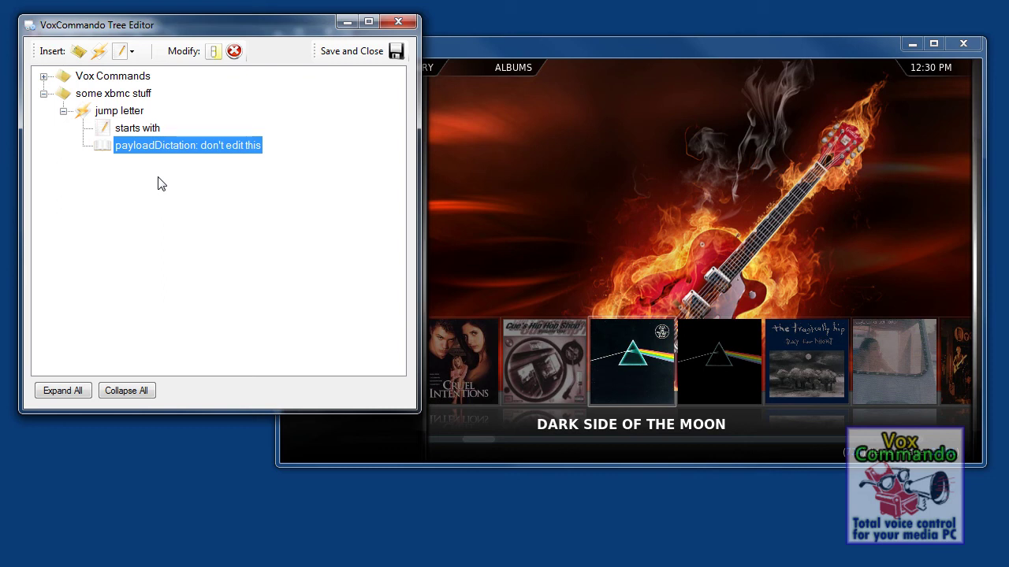
drag(162, 149, 82, 119)
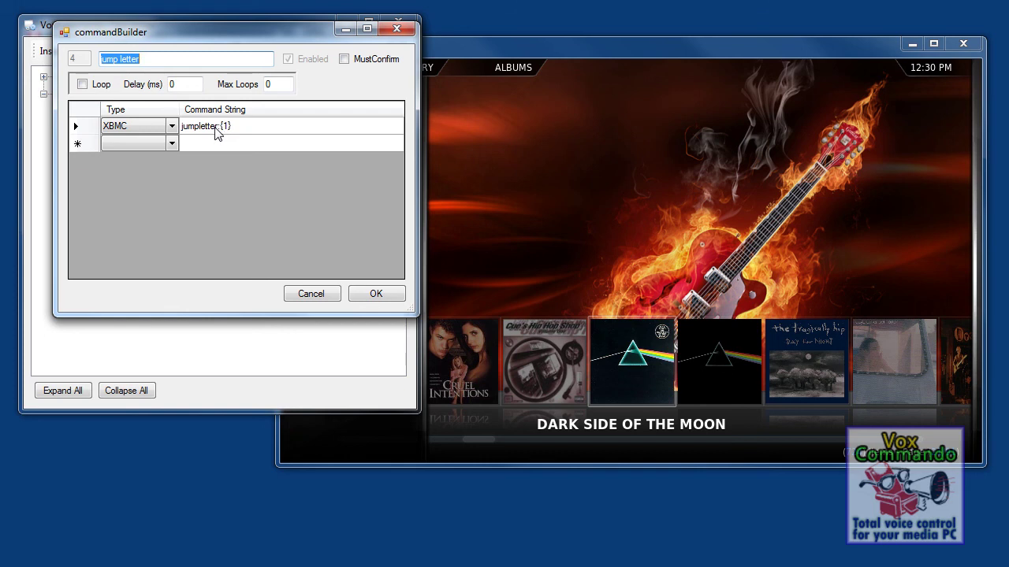
click(372, 293)
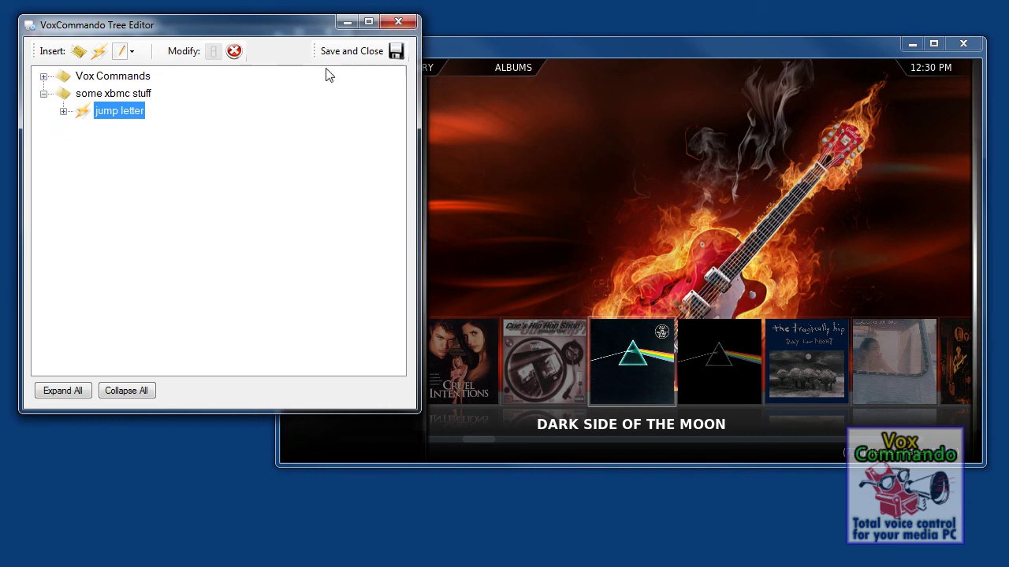
click(63, 111)
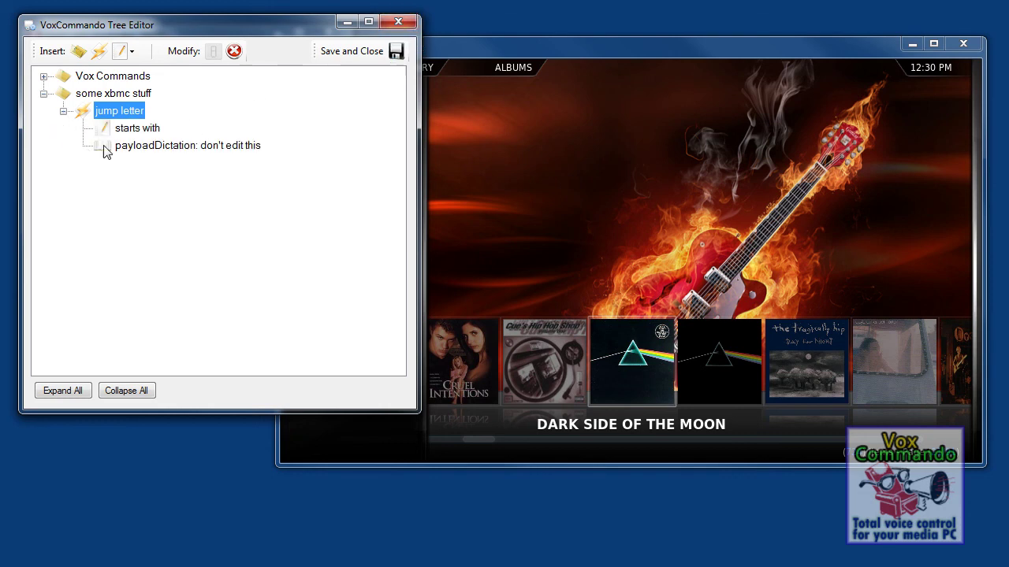
Save the command tree, relaunch VoxCommando, and move the XBMC window down and left
click(395, 52)
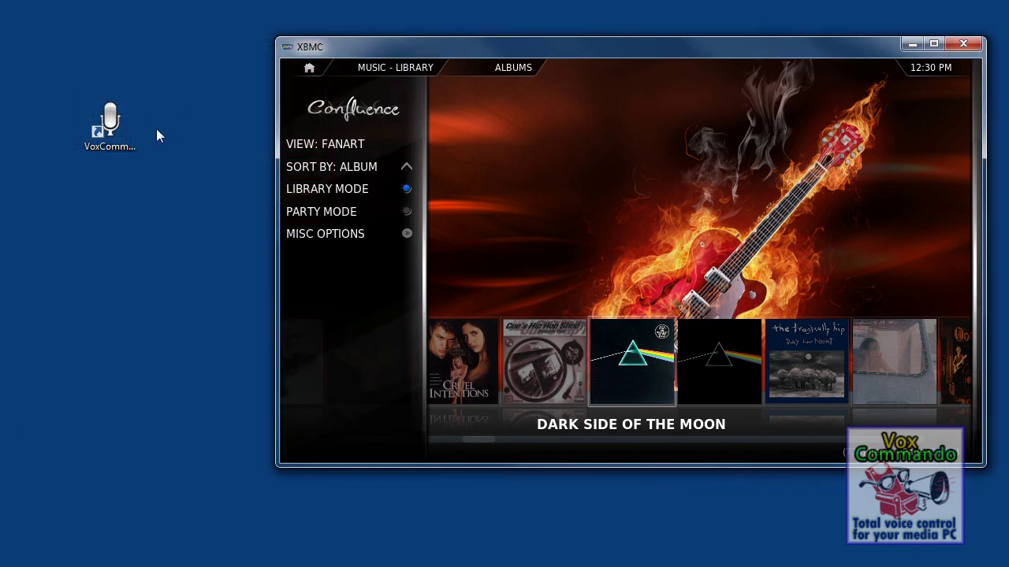
click(114, 120)
double_click(114, 120)
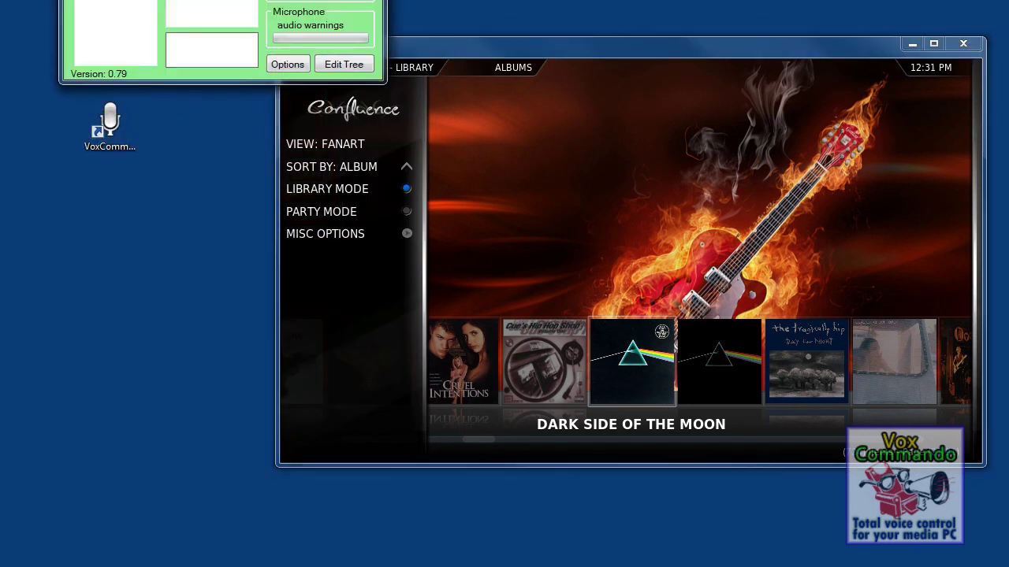
drag(446, 46, 402, 60)
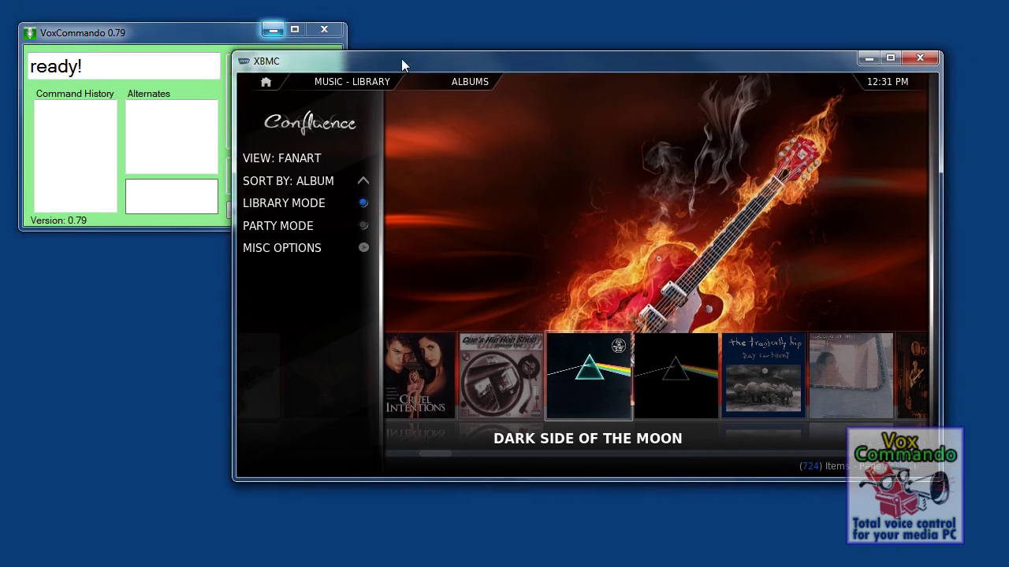